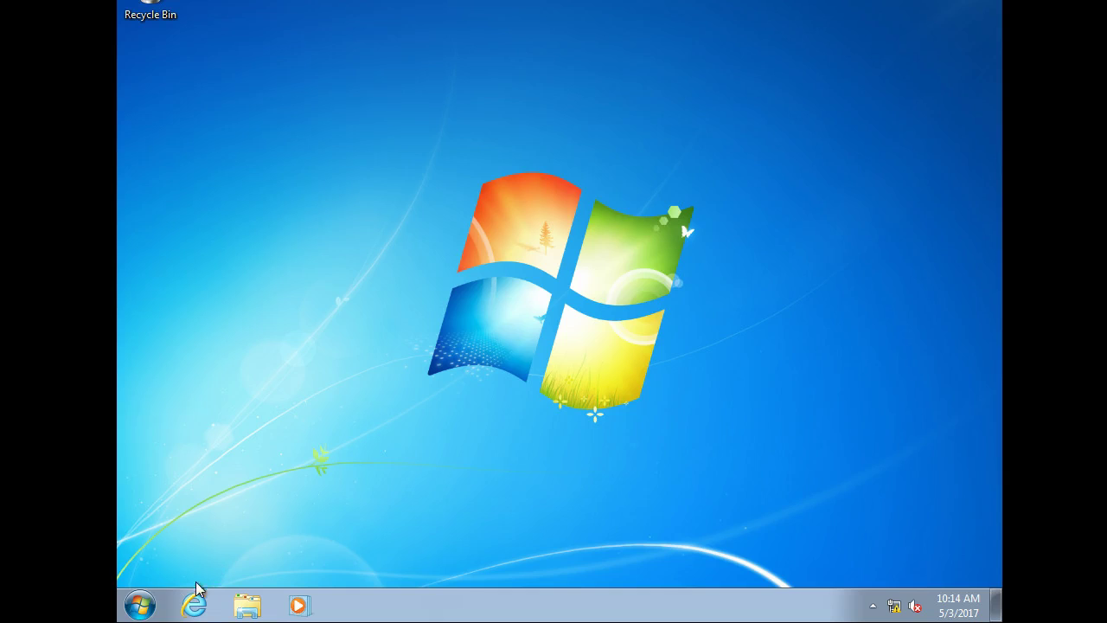
# - Open Control Panel from Start, switch View by to Large icons, and open Programs and Features
pyautogui.click(139, 605)
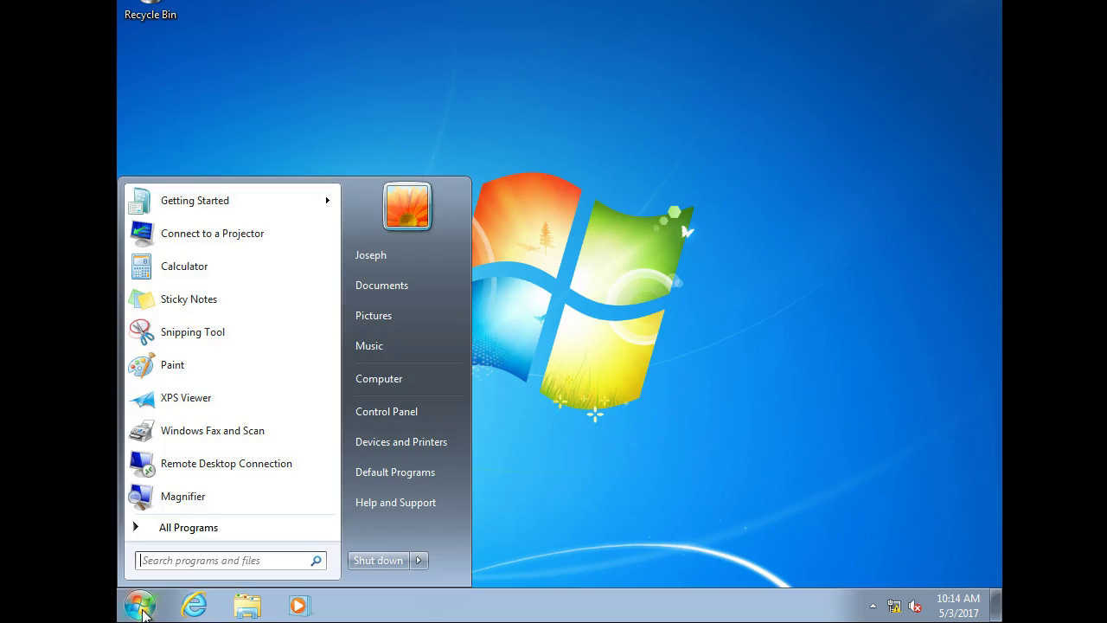
pyautogui.click(388, 413)
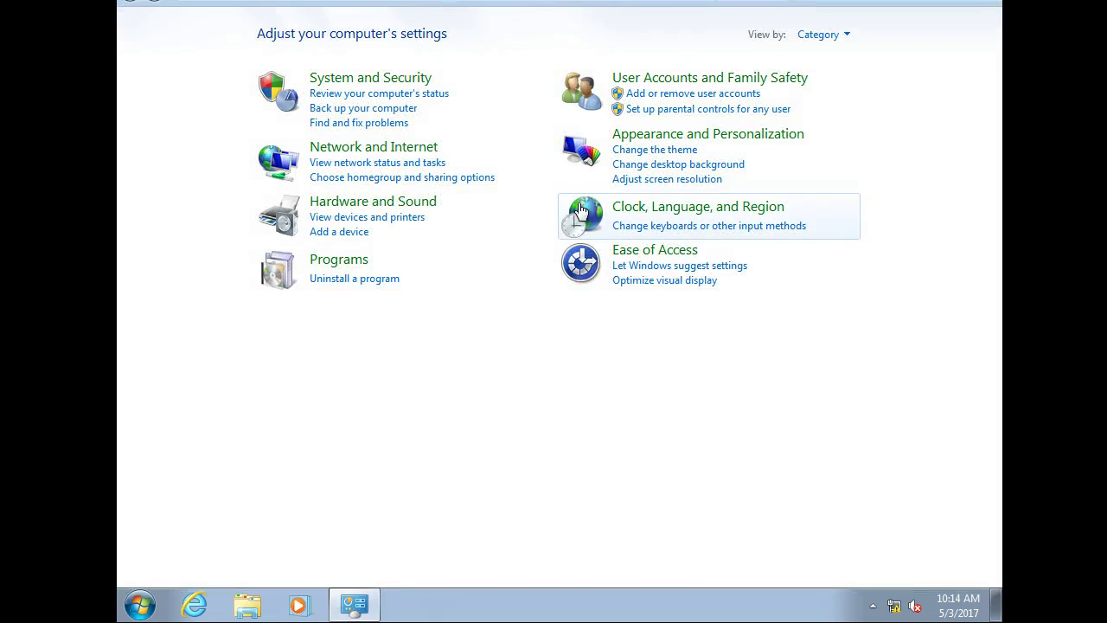
pyautogui.click(823, 34)
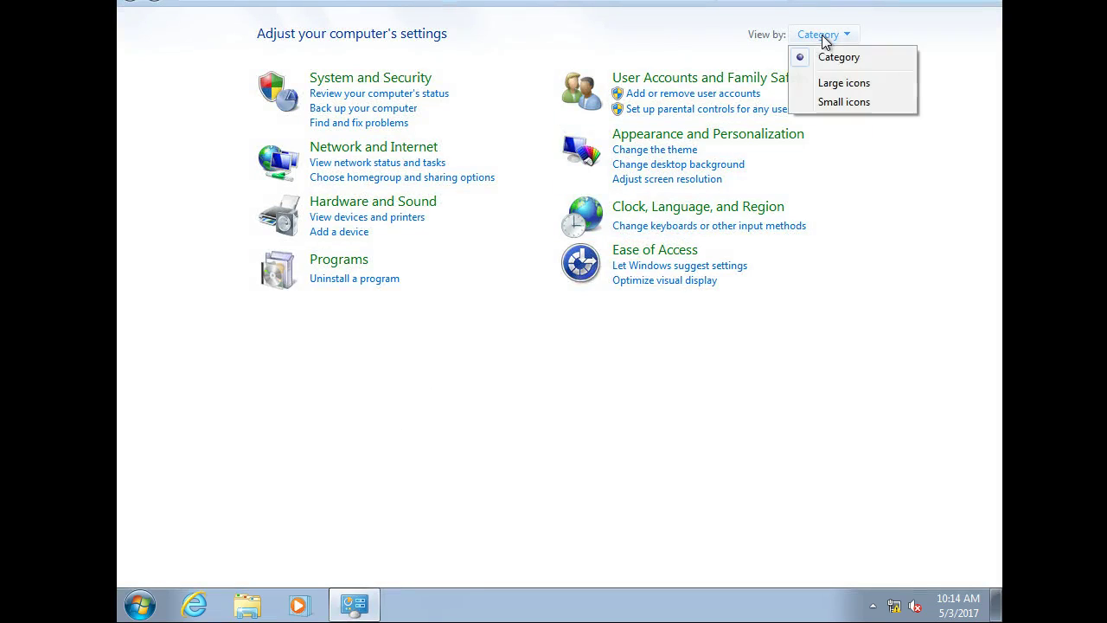
pyautogui.click(836, 84)
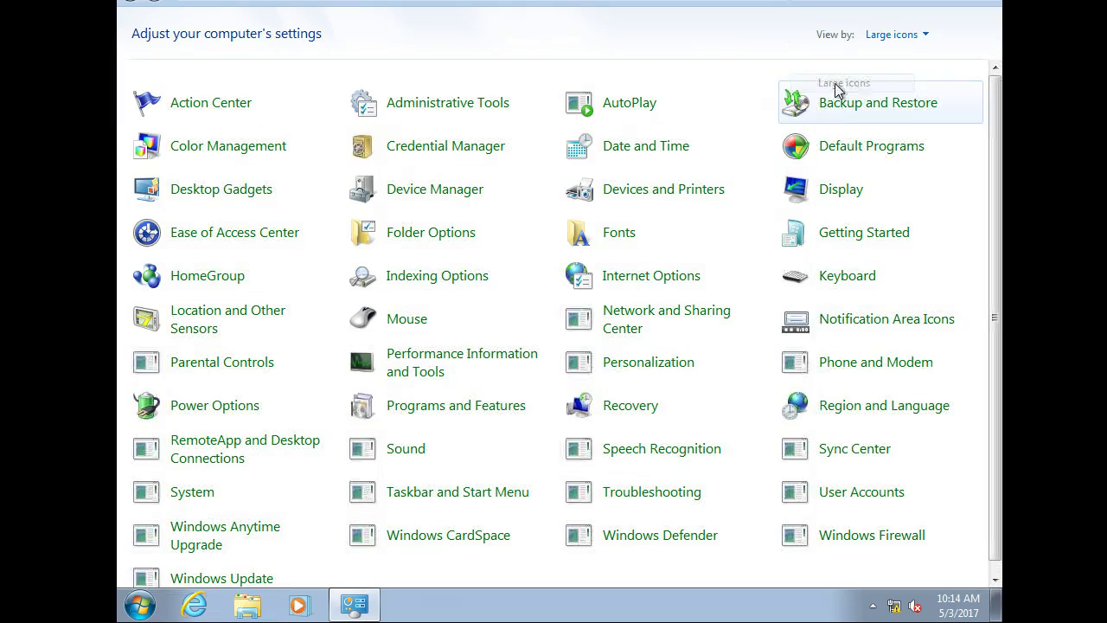
pyautogui.click(502, 414)
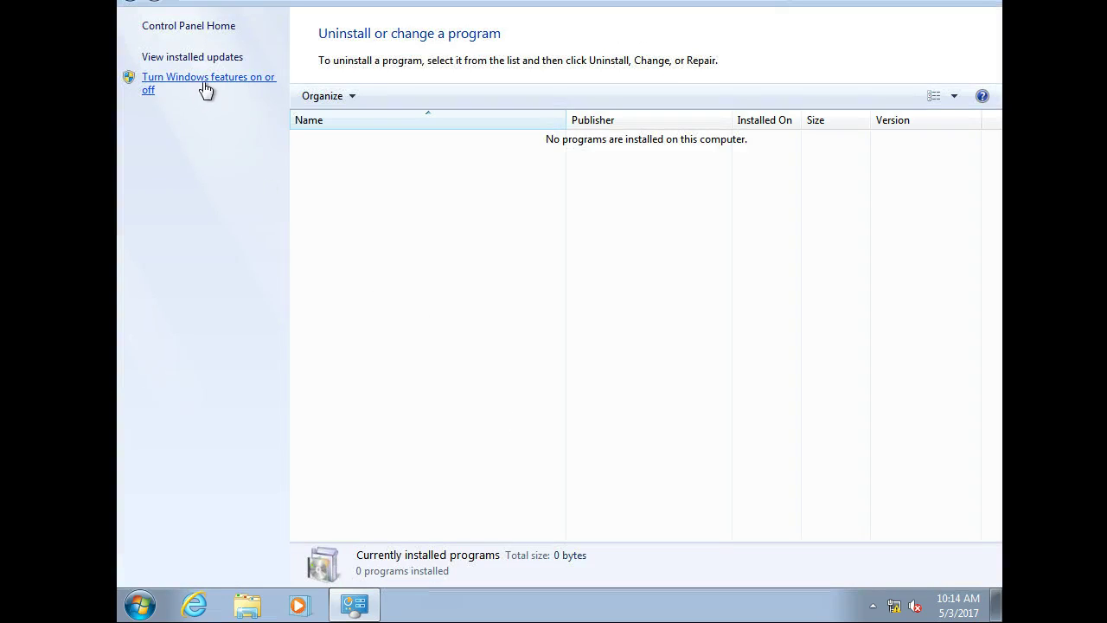
# - Enable Simple Network Management Protocol (SNMP) in the Windows Features list and confirm with OK
pyautogui.click(205, 83)
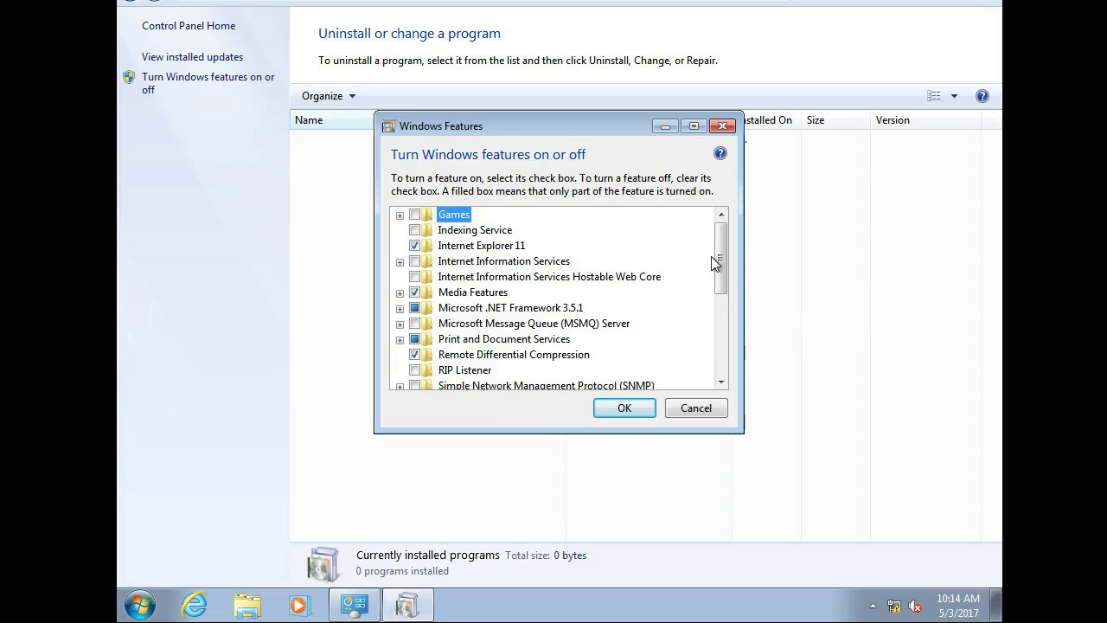
pyautogui.moveTo(721, 256); pyautogui.dragTo(717, 319)
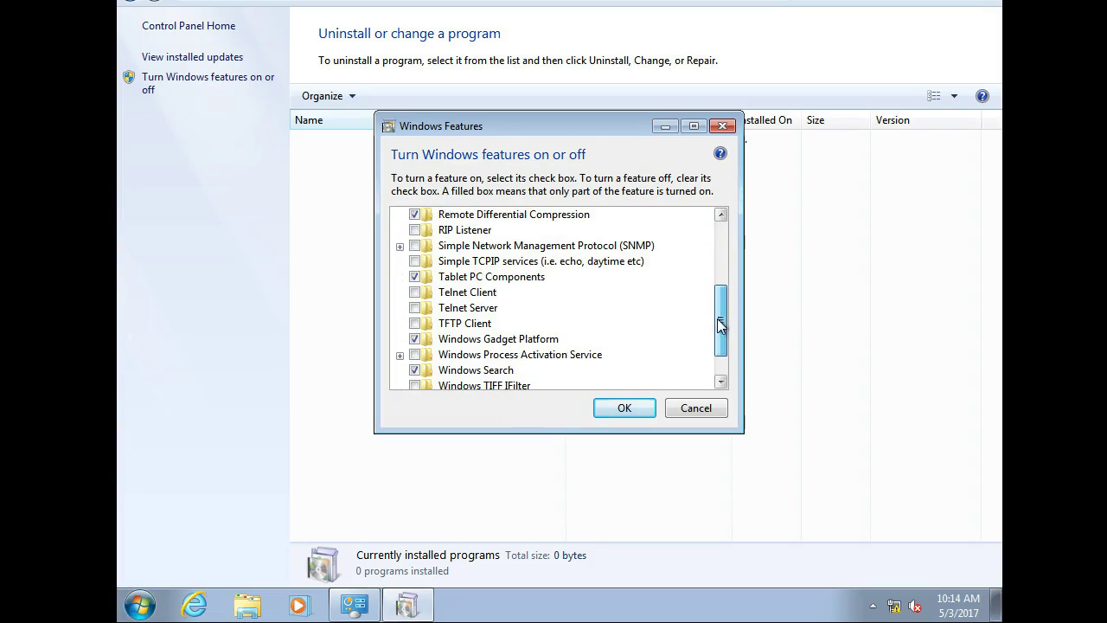
pyautogui.click(415, 245)
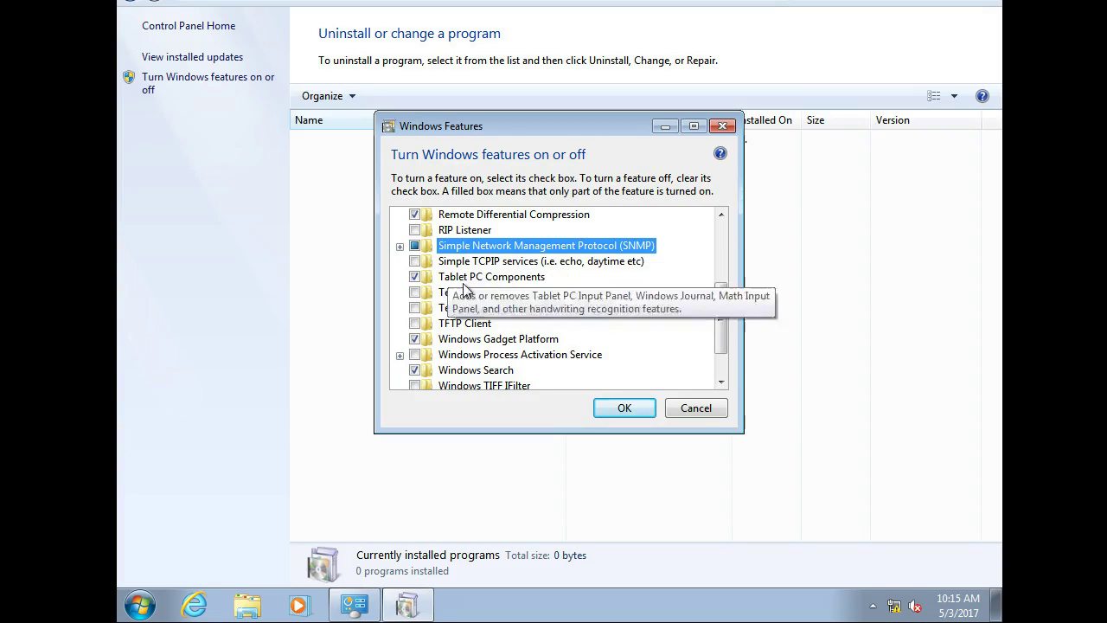
pyautogui.click(623, 411)
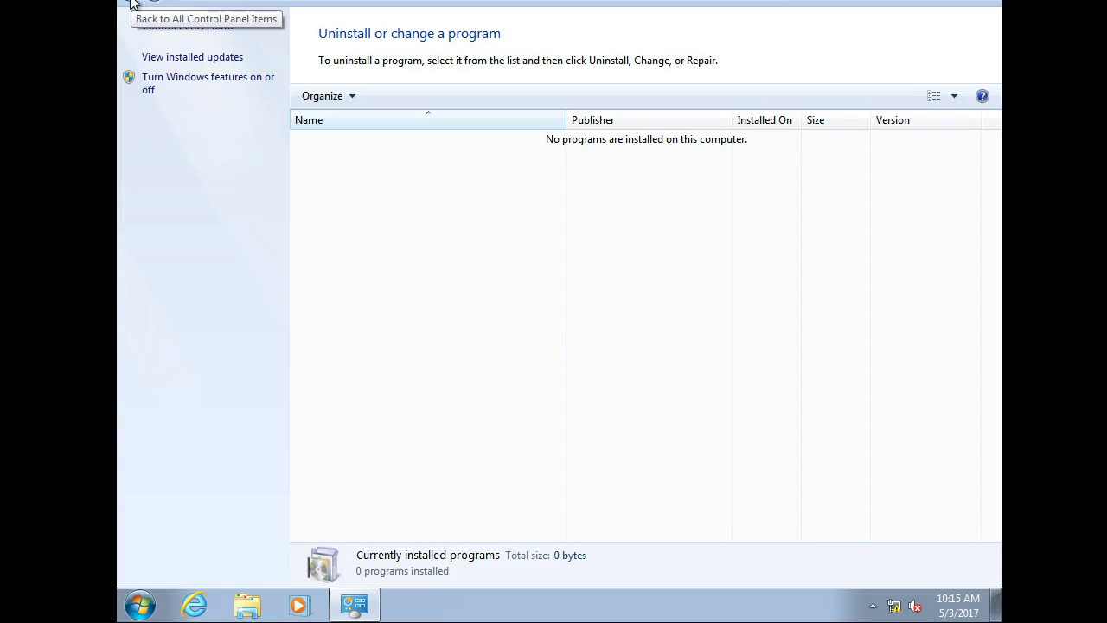
# - Return to All Control Panel Items, open Windows Firewall, and launch its Advanced settings console
pyautogui.click(134, 3)
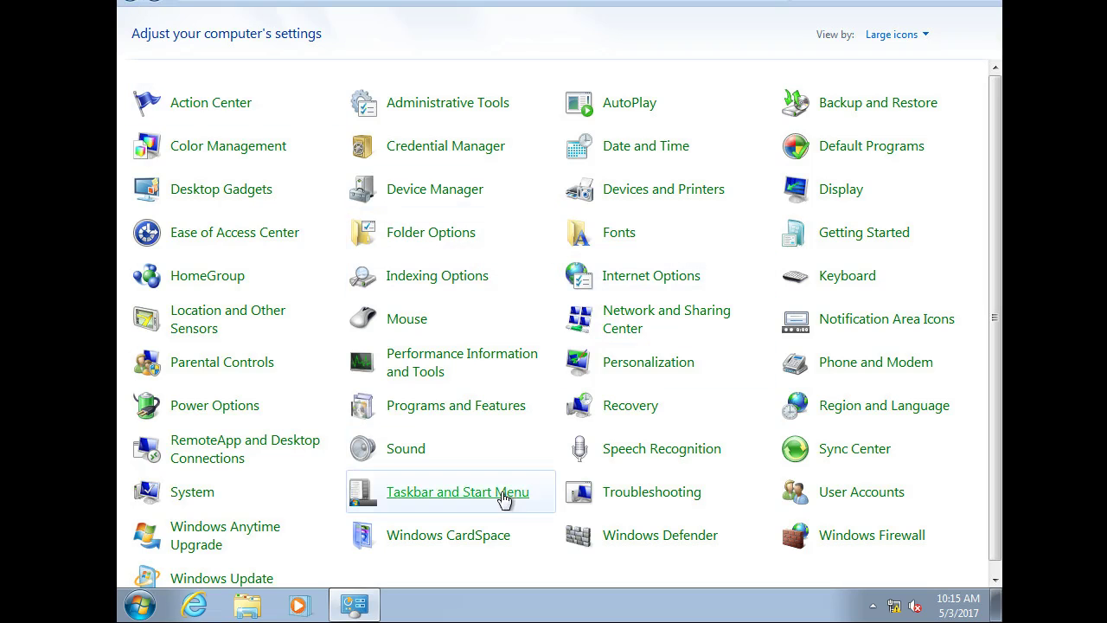
pyautogui.scroll(-1, 666, 404)
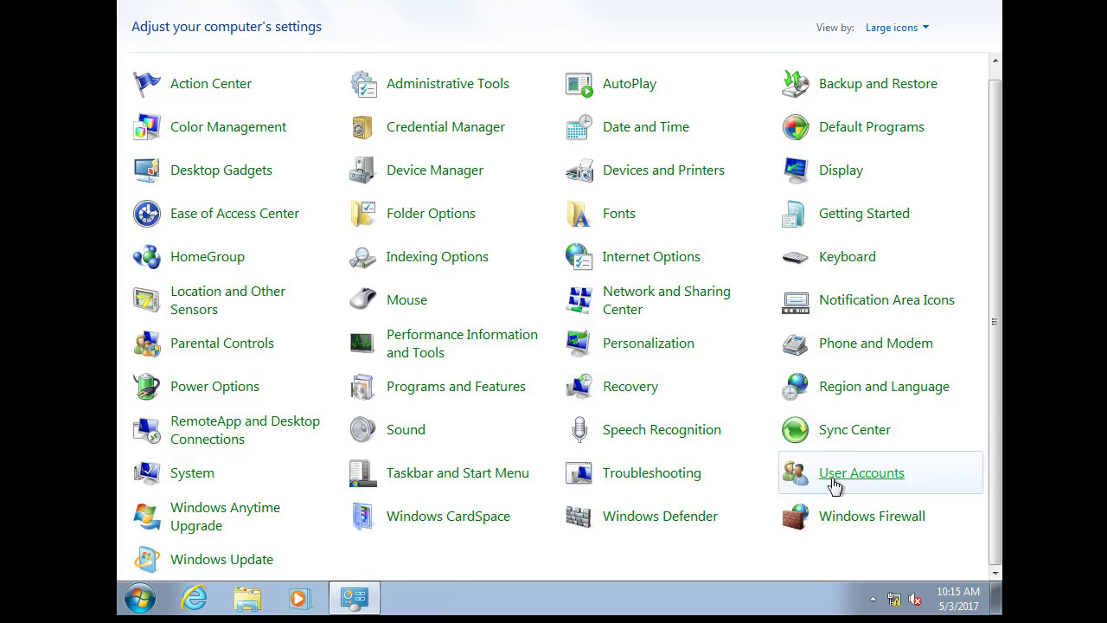
pyautogui.click(850, 519)
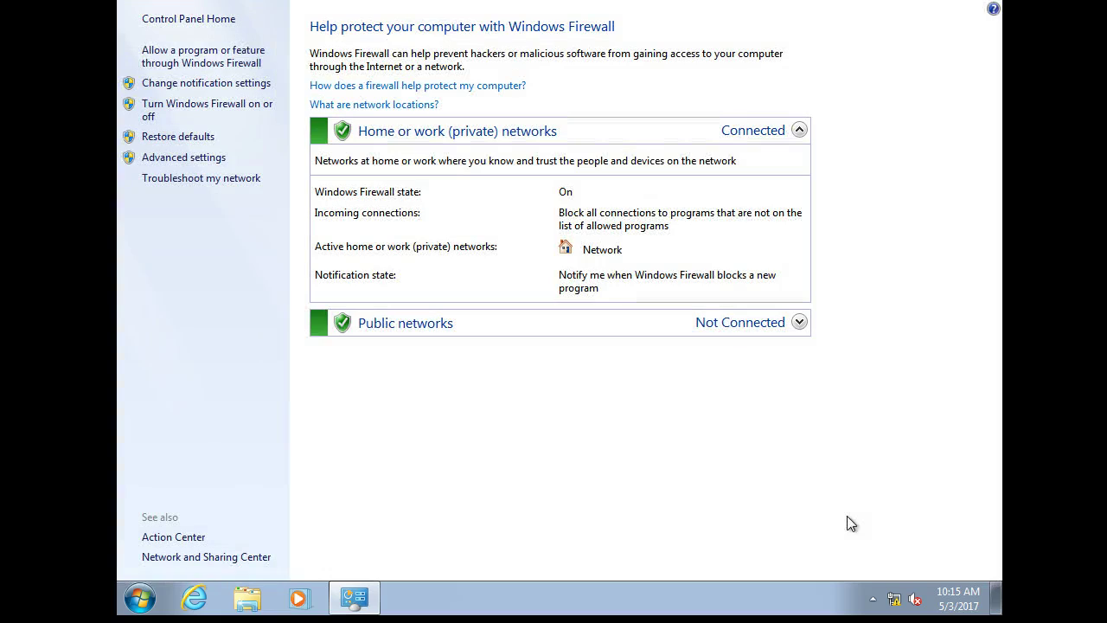
pyautogui.click(188, 158)
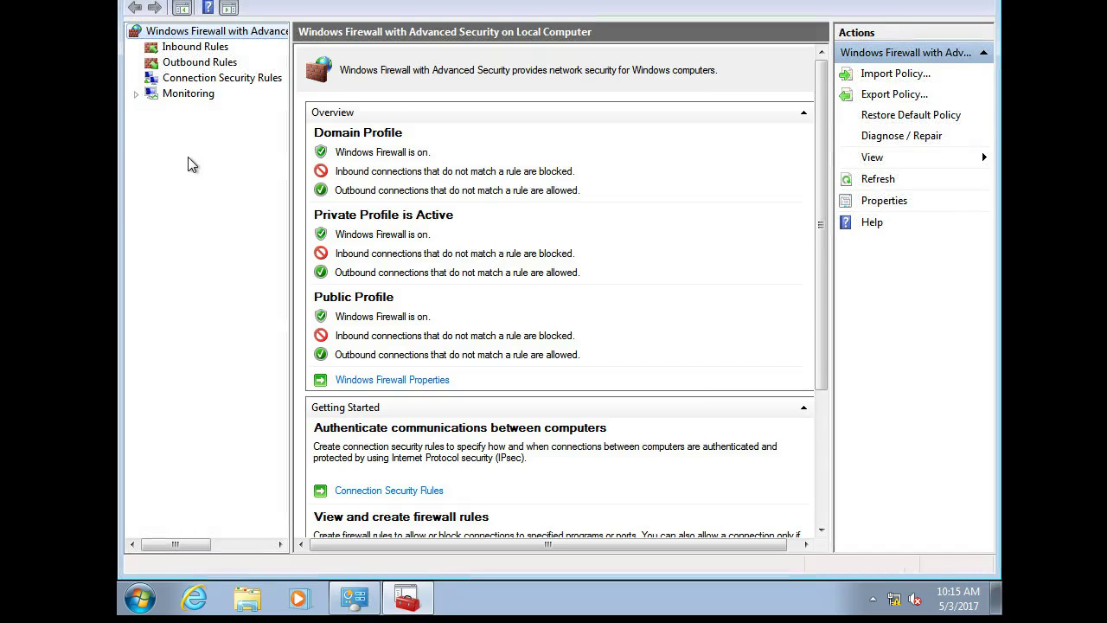
# - Check that the SNMP Service (UDP In) inbound rules are enabled, then close the console and go back
pyautogui.click(205, 49)
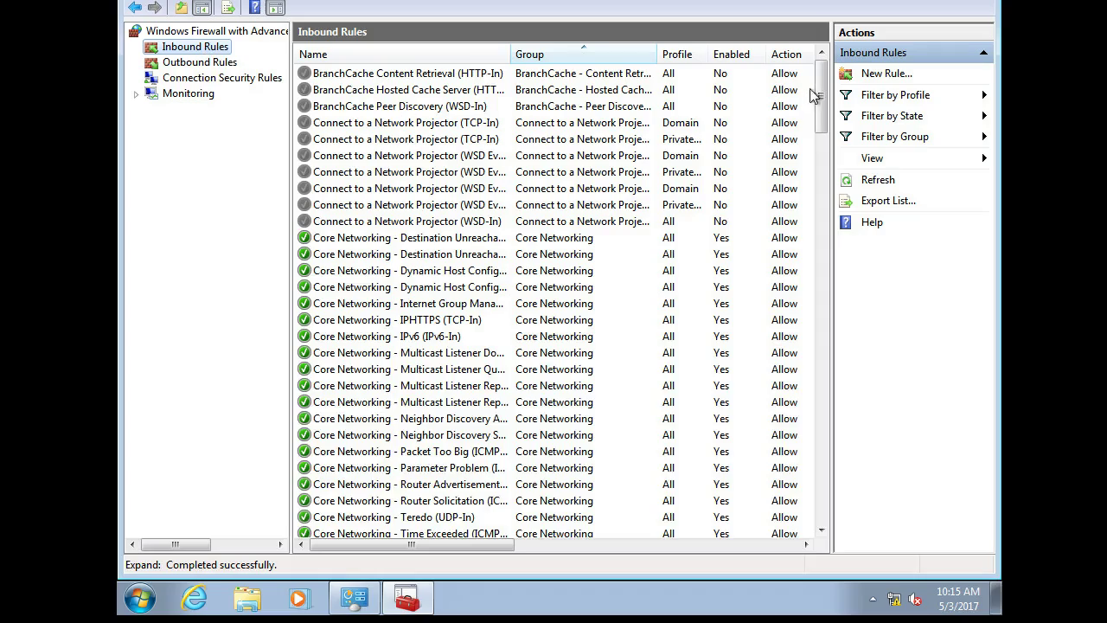
pyautogui.moveTo(822, 100); pyautogui.dragTo(823, 403)
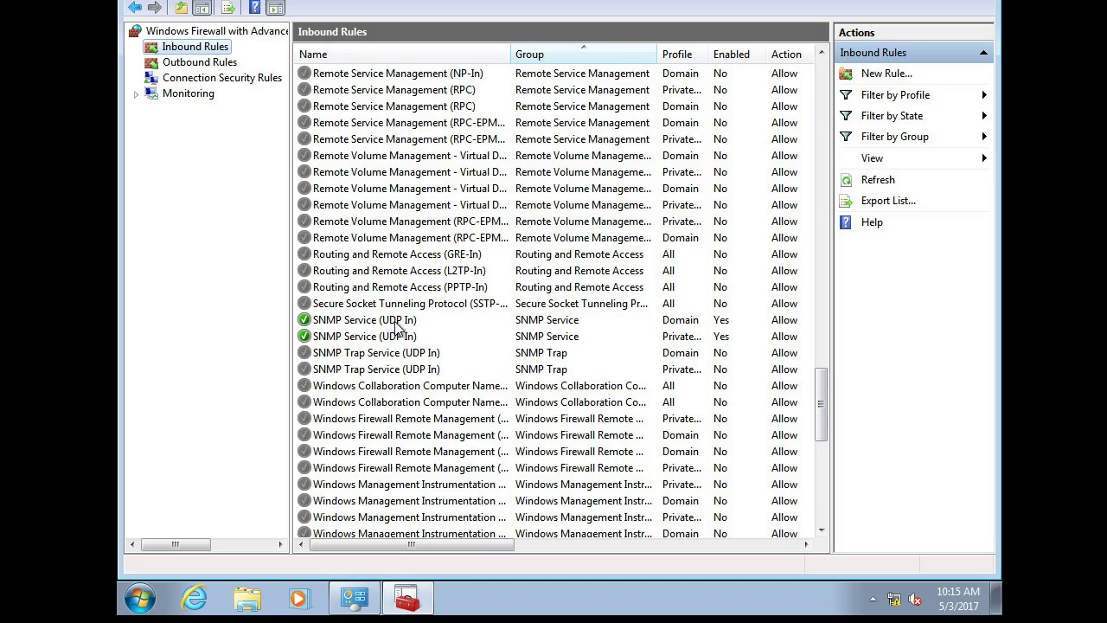
pyautogui.hotkey('alt', 'F4')
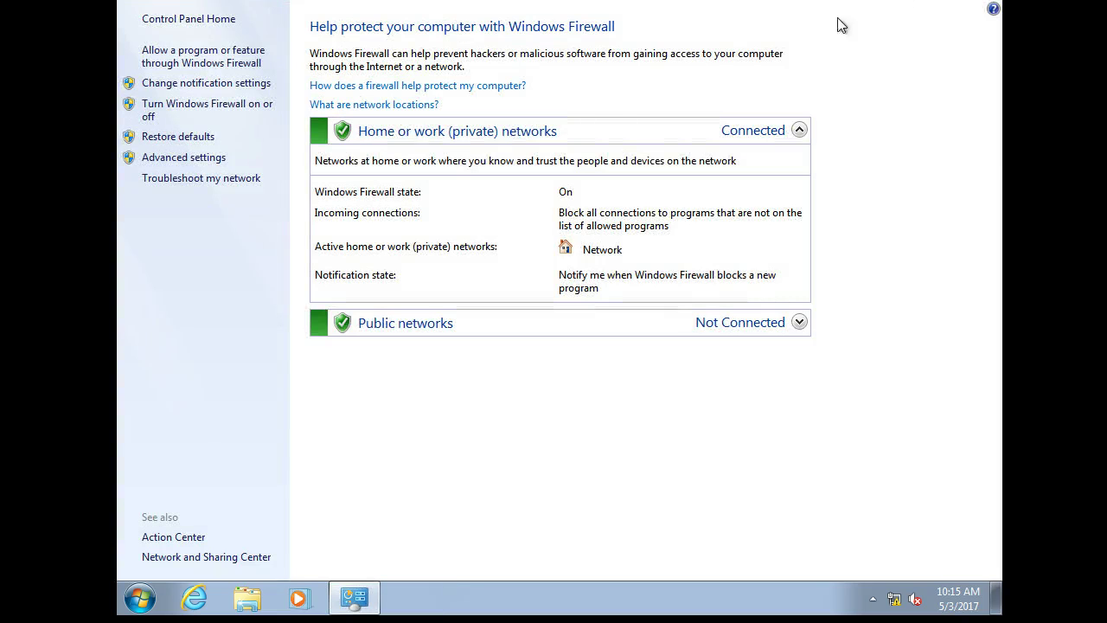
pyautogui.press('BackSpace')
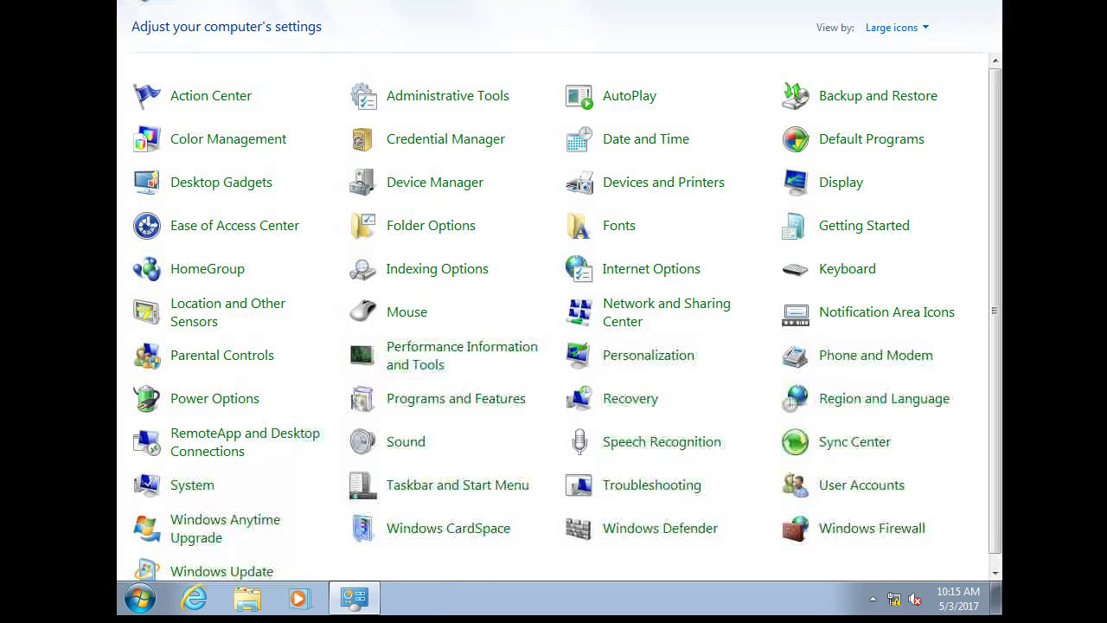
# - Open Services from Administrative Tools and locate SNMP Service, Started with Automatic startup
pyautogui.click(481, 104)
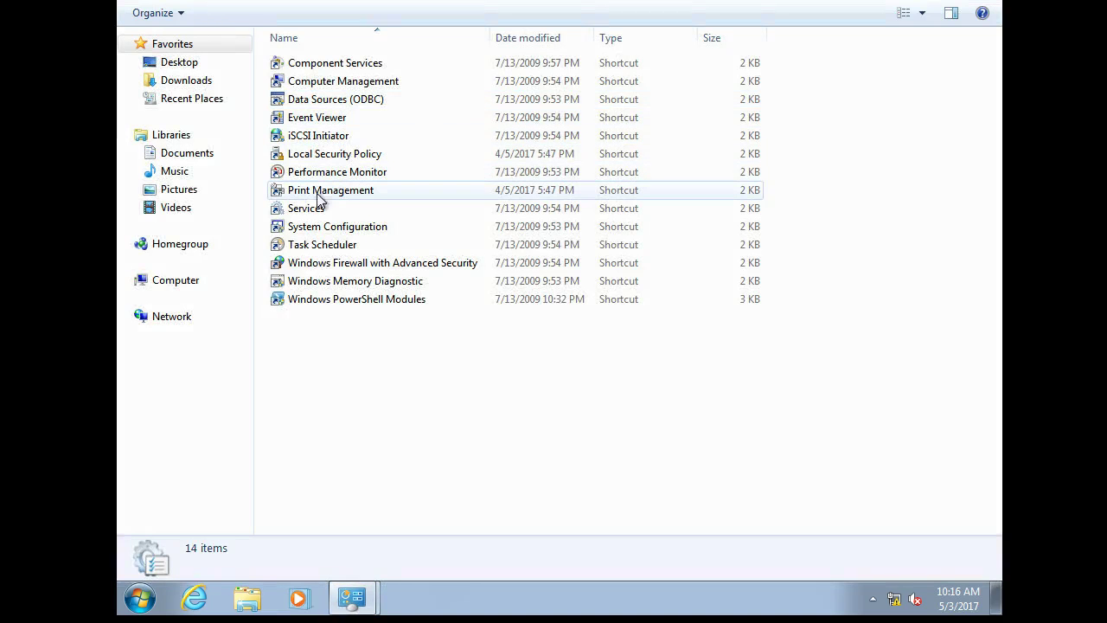
pyautogui.click(306, 208)
pyautogui.doubleClick(308, 212)
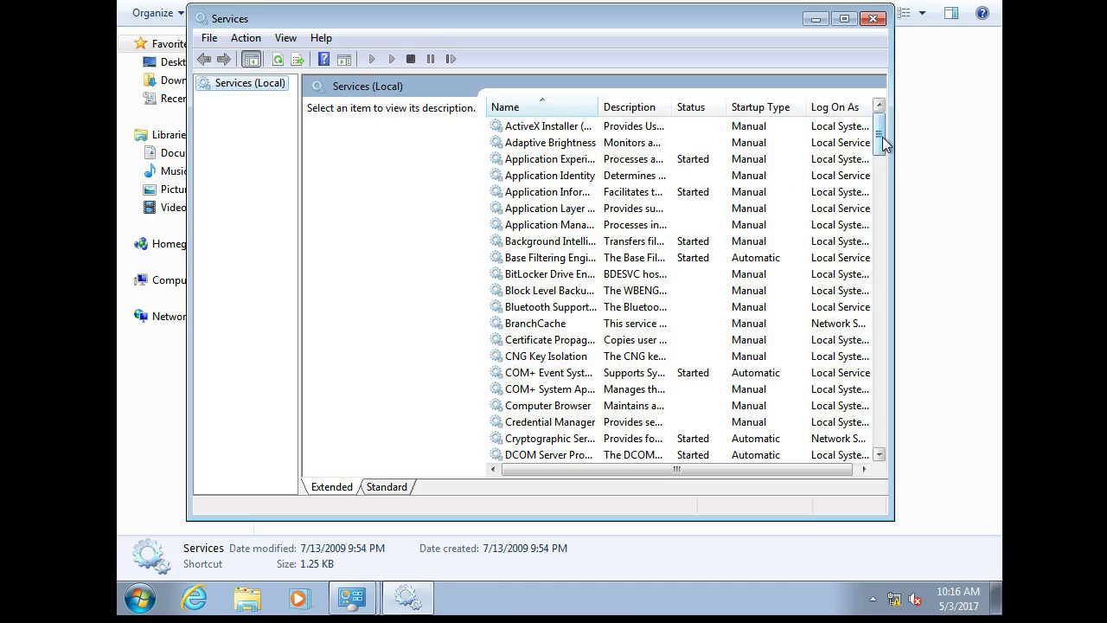
pyautogui.moveTo(879, 141); pyautogui.dragTo(891, 319)
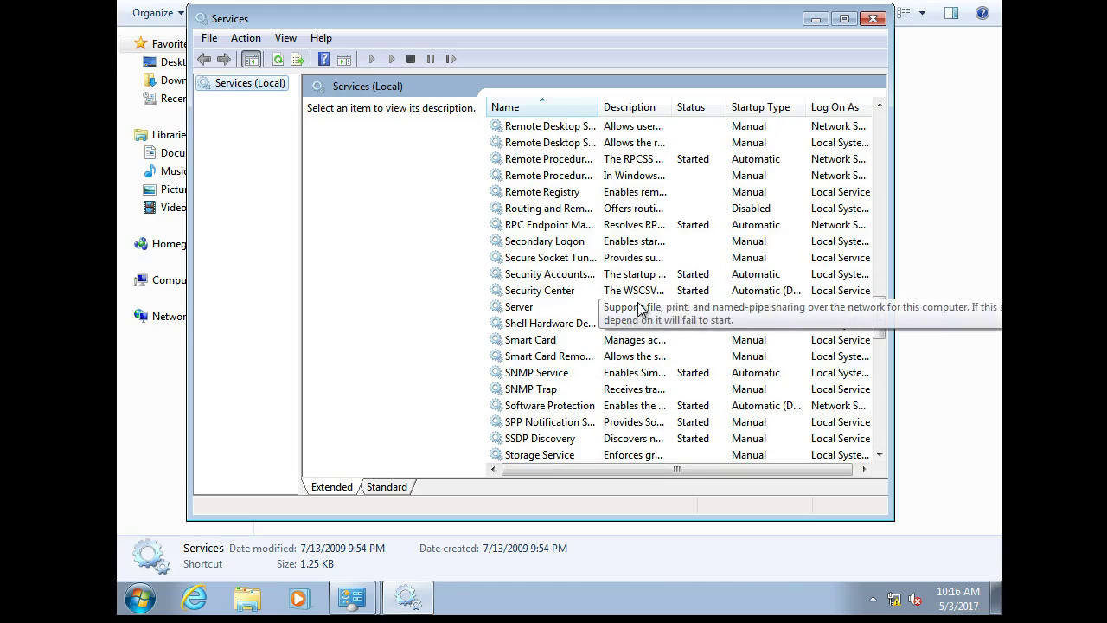
# - In SNMP Service properties, add a 'public' community with READ ONLY rights on the Security tab
pyautogui.click(561, 379)
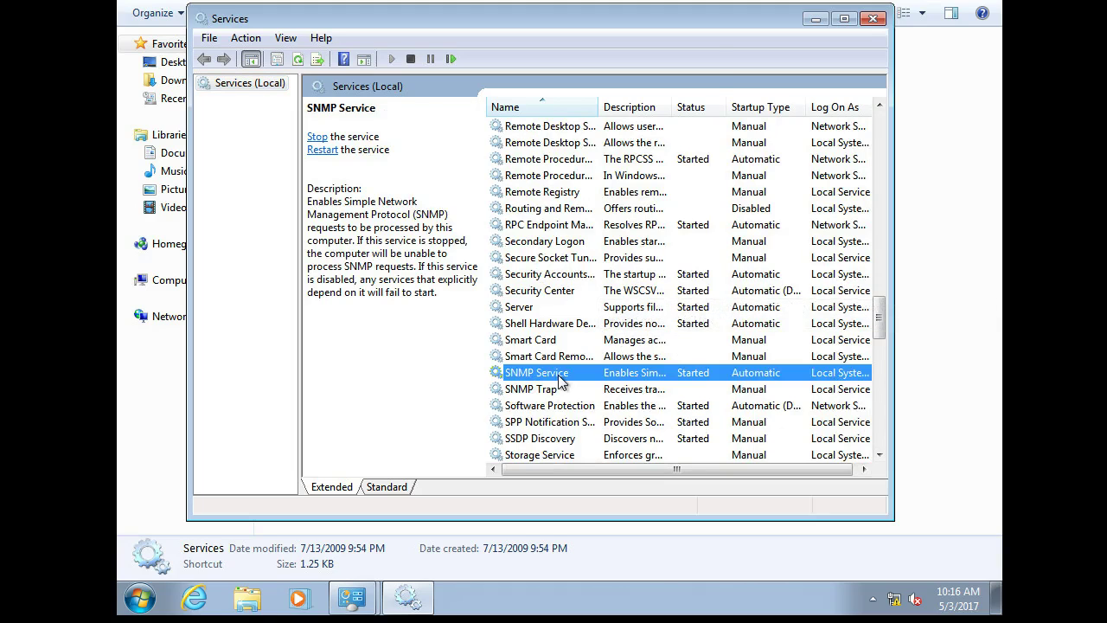
pyautogui.doubleClick(561, 379)
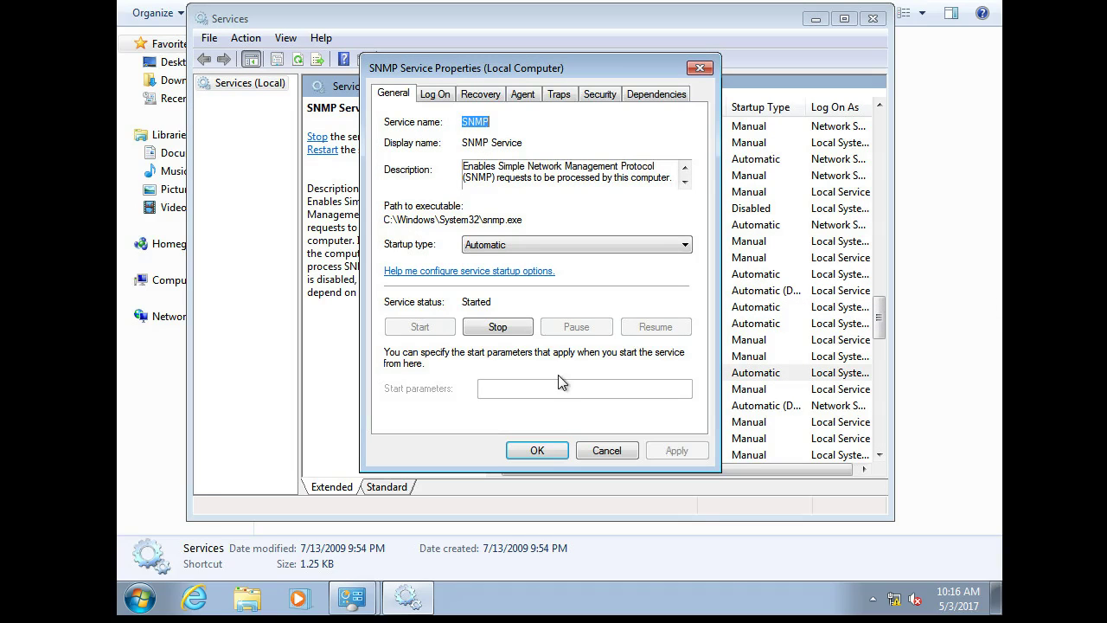
pyautogui.click(601, 98)
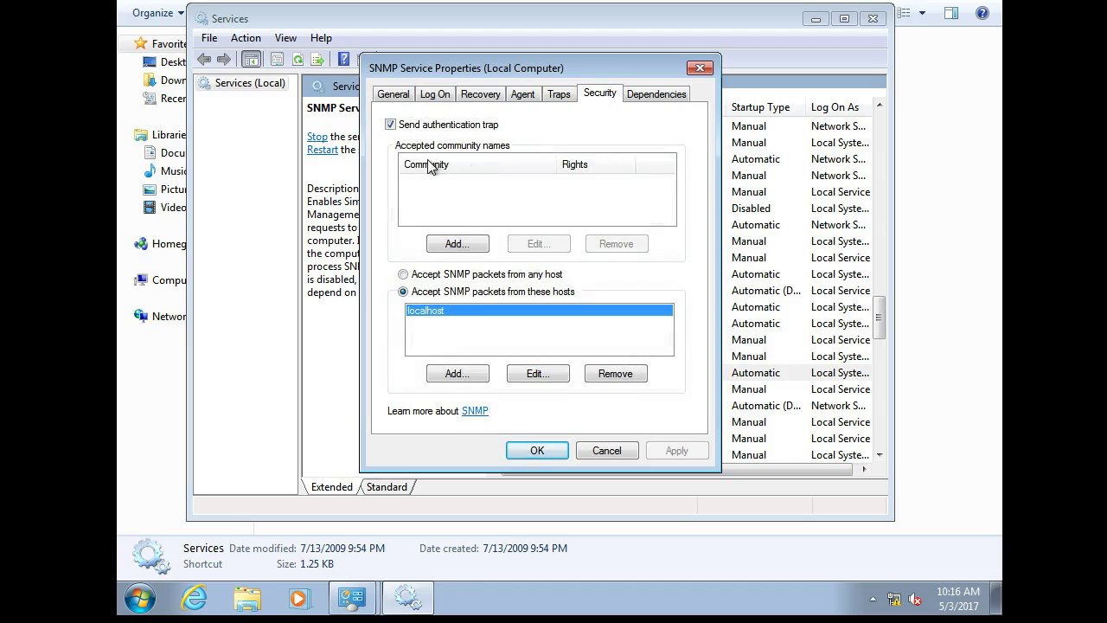
pyautogui.click(475, 246)
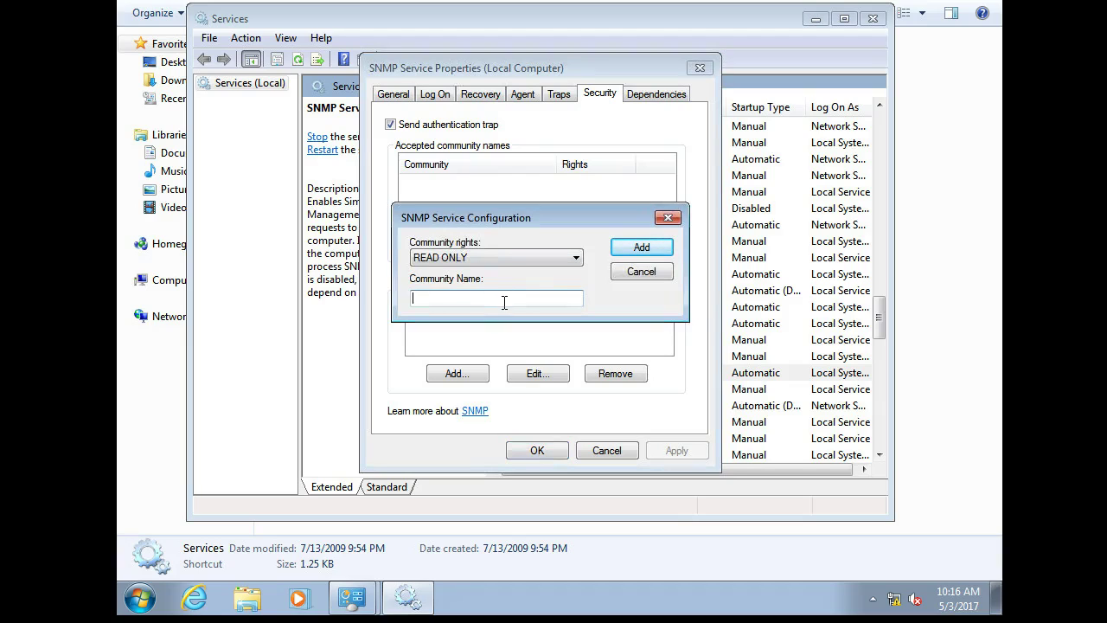
pyautogui.write('public')
pyautogui.click(646, 248)
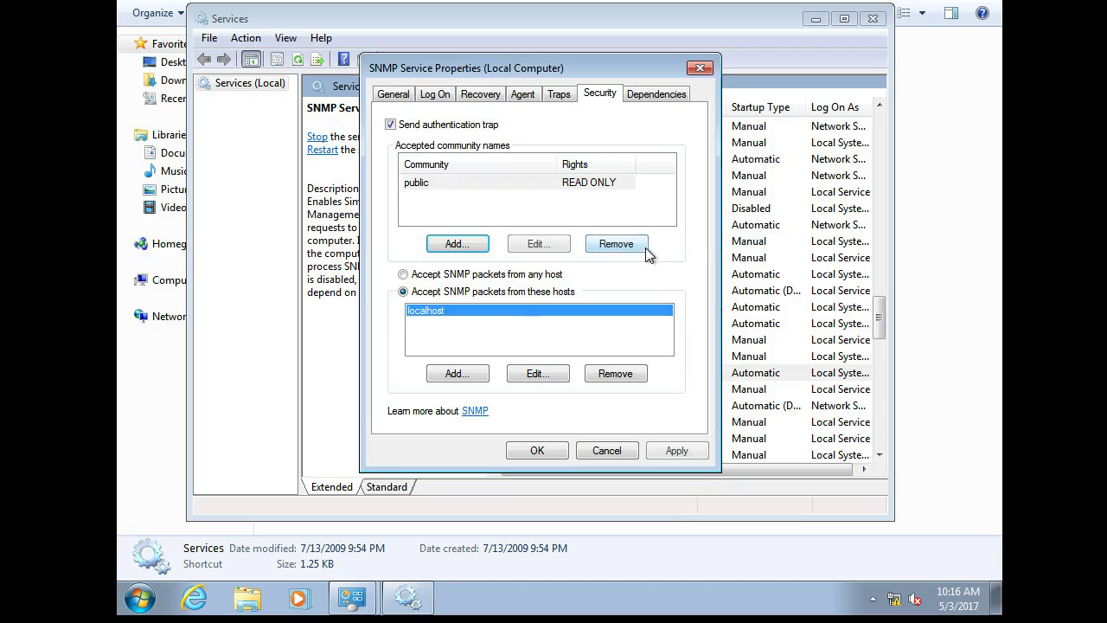
# - Accept SNMP packets from any host, apply and close the properties, then restart SNMP Service
pyautogui.click(402, 275)
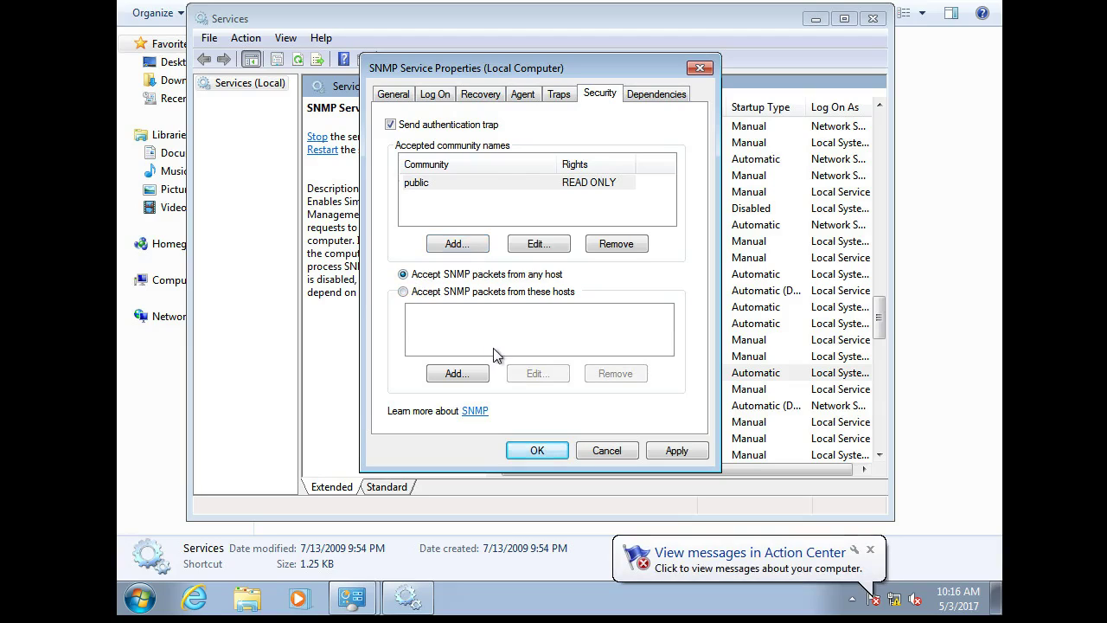
pyautogui.click(674, 450)
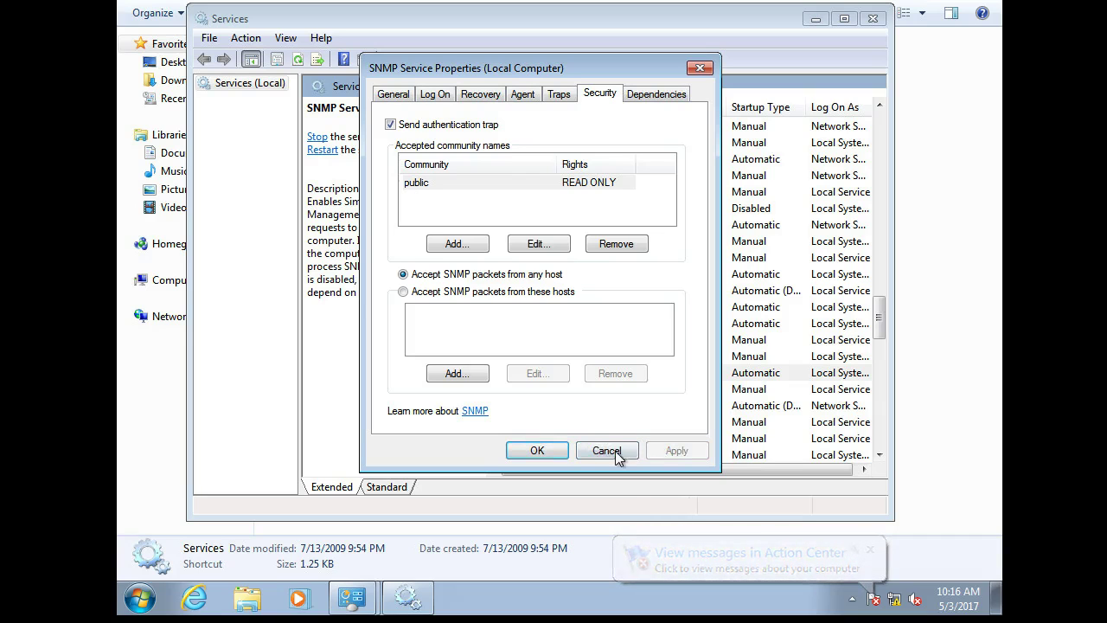
pyautogui.click(537, 450)
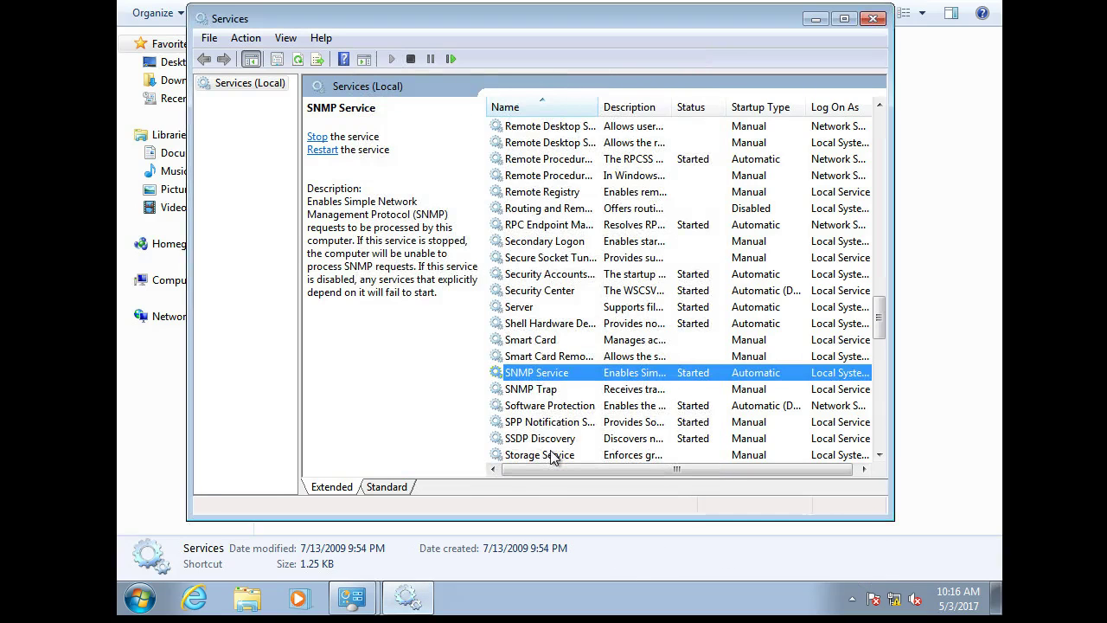
pyautogui.click(322, 150)
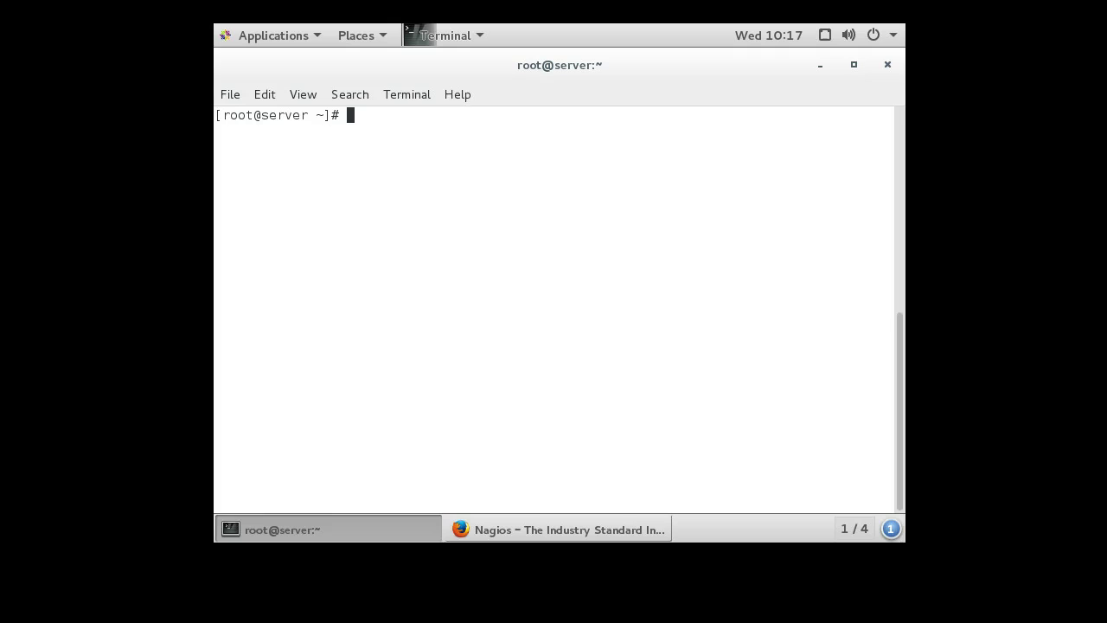
# - Run 'yum install net-snmp-utils' on the Linux server
pyautogui.write('yum install net-snmp-utils')
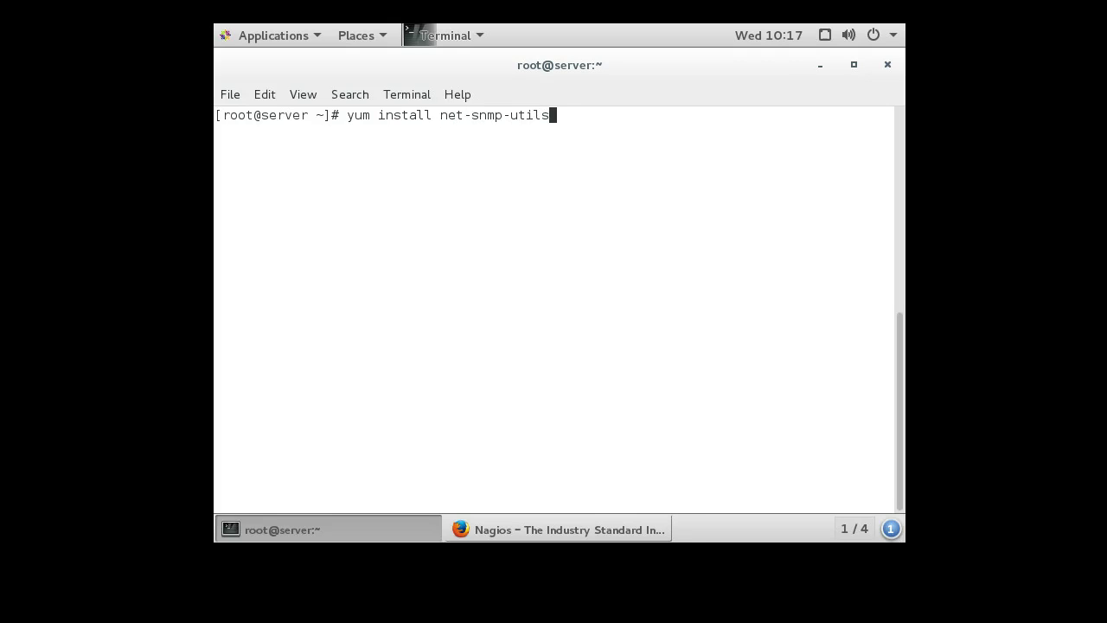
pyautogui.press('Return')
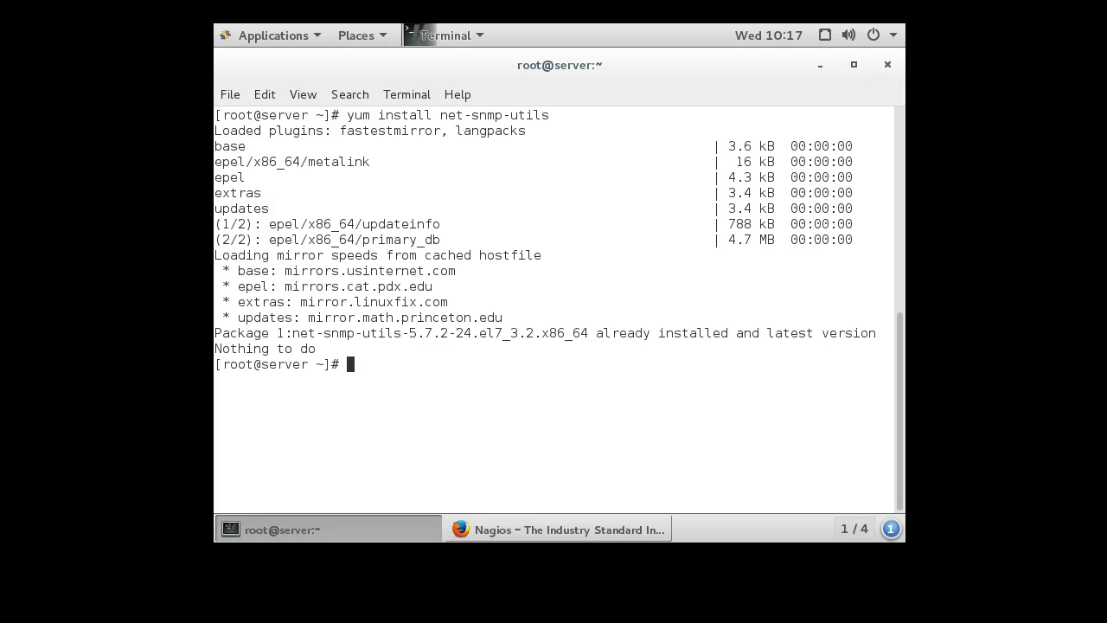
# - Run 'snmpget -c public -v 2c win7.example.com sysName.0' and get back STRING: win7
pyautogui.write('snmpget -c publiv')
pyautogui.press('BackSpace')
pyautogui.press('BackSpace')
pyautogui.write('c -v 2c ')
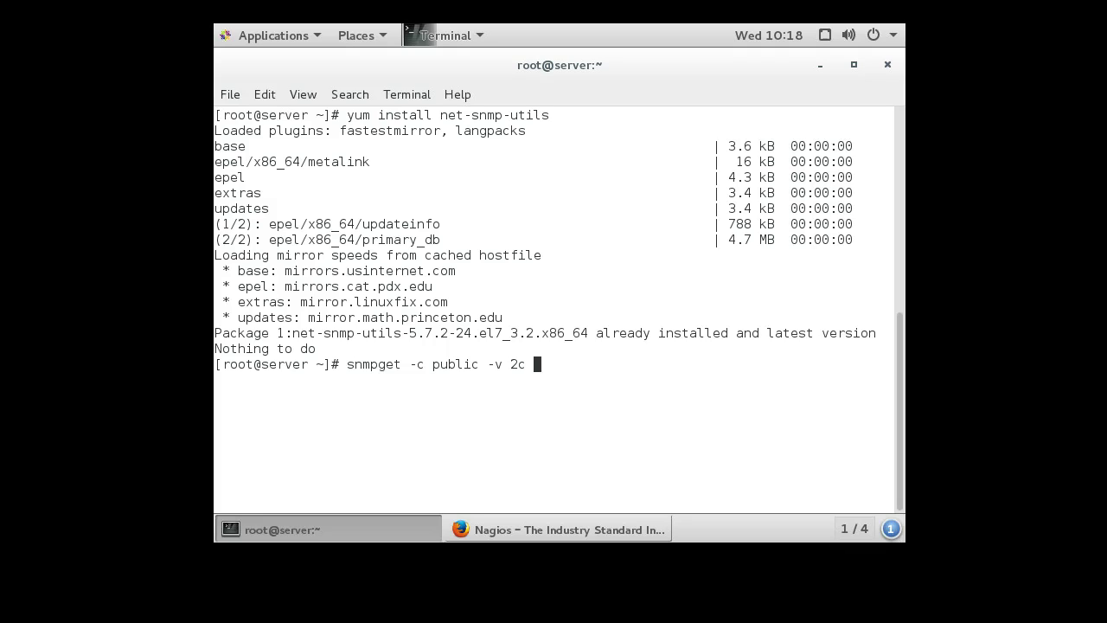
pyautogui.write('win7.example.com')
pyautogui.write('sysName')
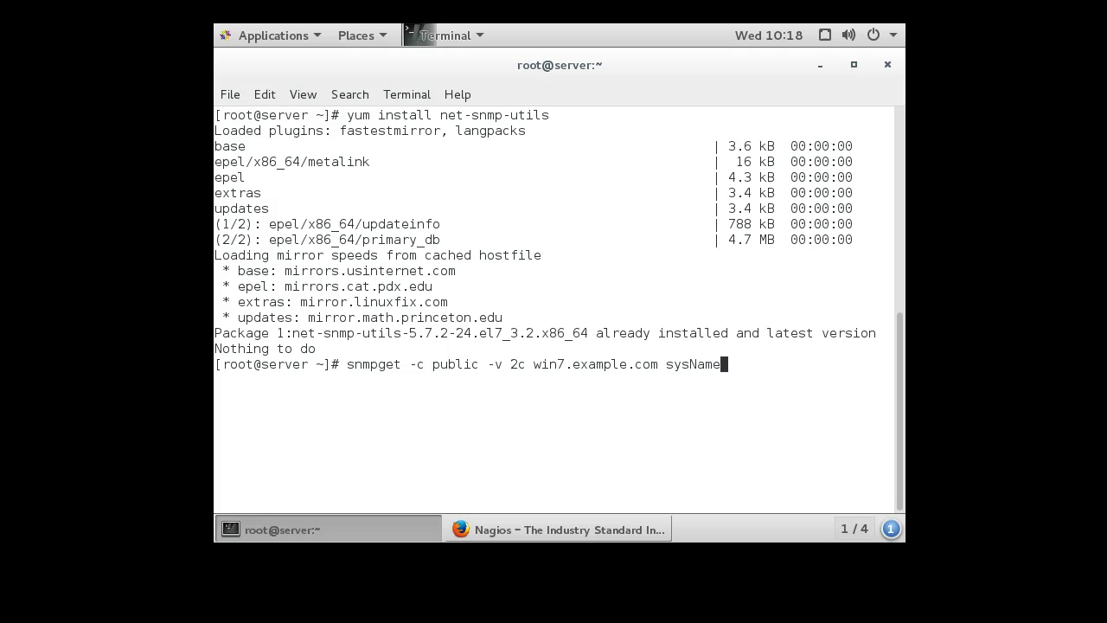
pyautogui.write('.0')
pyautogui.press('Return')
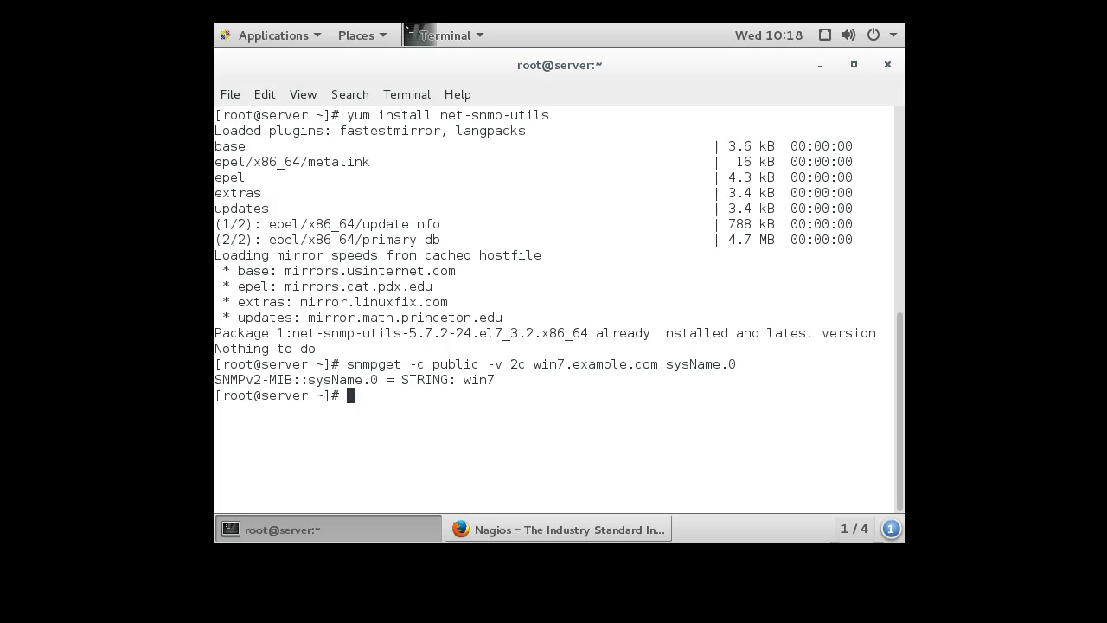